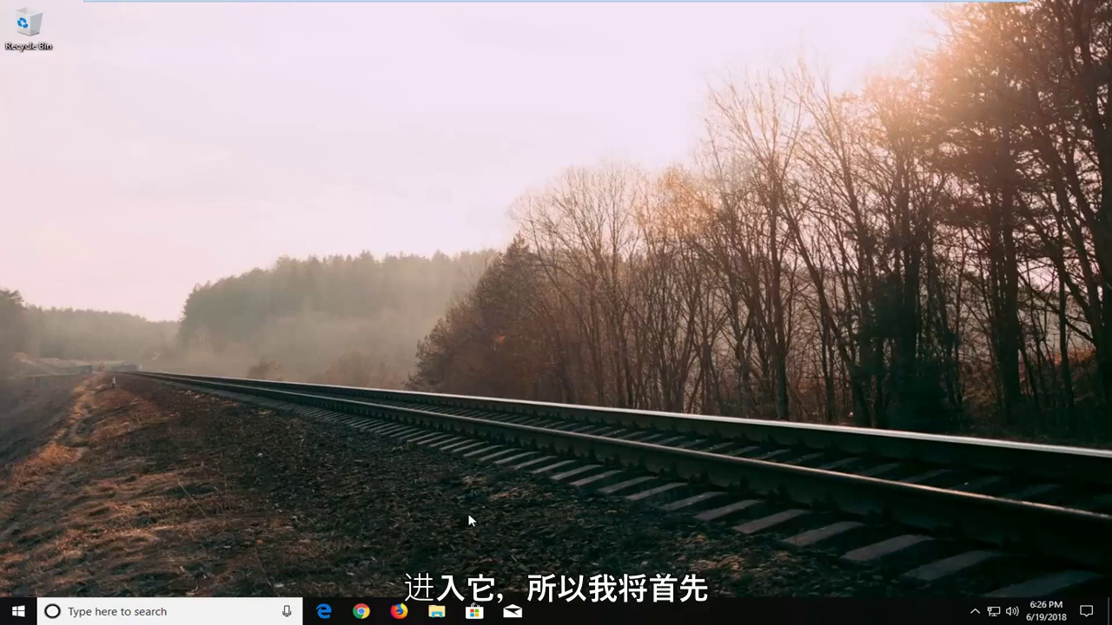
Choose Toolbars > New toolbar from the taskbar menu and move the Choose a folder dialog higher
{"action": "right_click", "coordinate": [686, 613]}
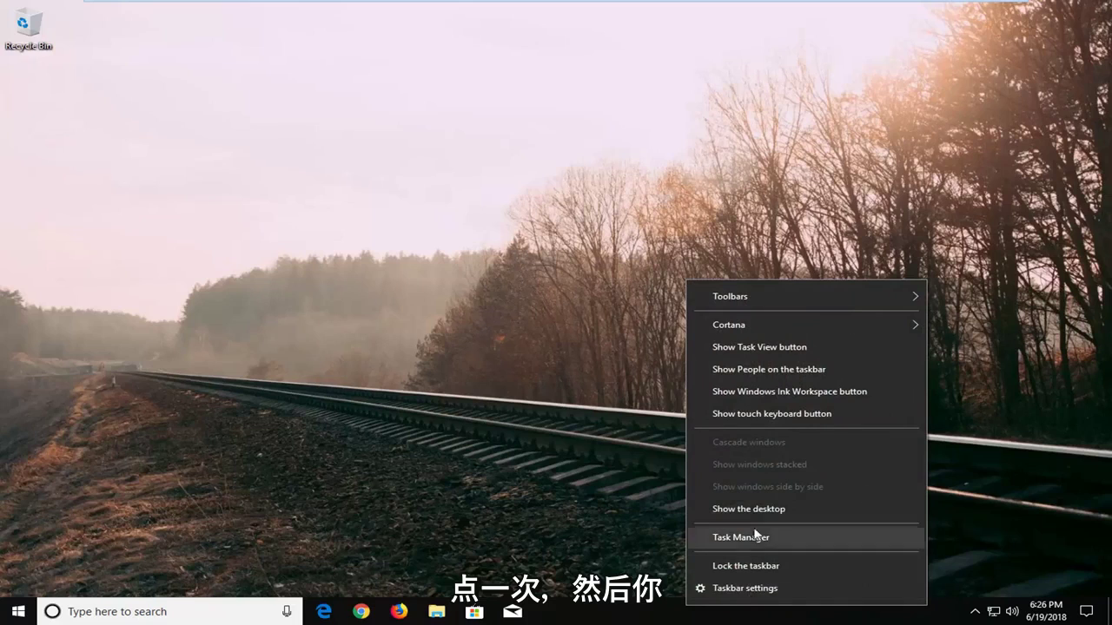
{"action": "mouse_move", "coordinate": [761, 298]}
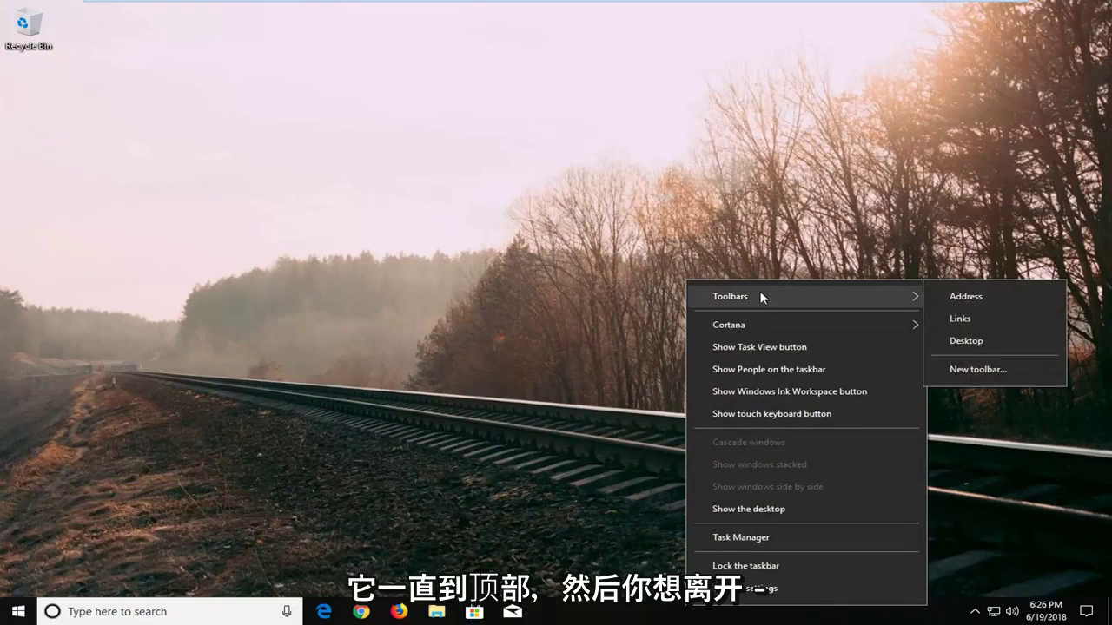
{"action": "left_click", "coordinate": [973, 372]}
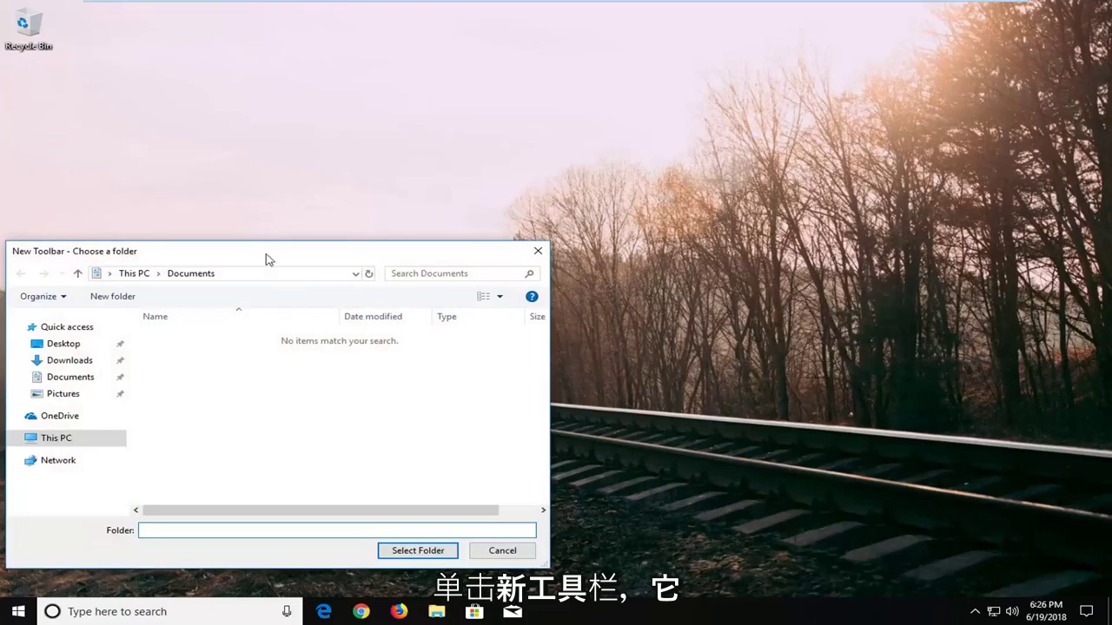
{"action": "left_click_drag", "start_coordinate": [191, 255], "coordinate": [524, 186]}
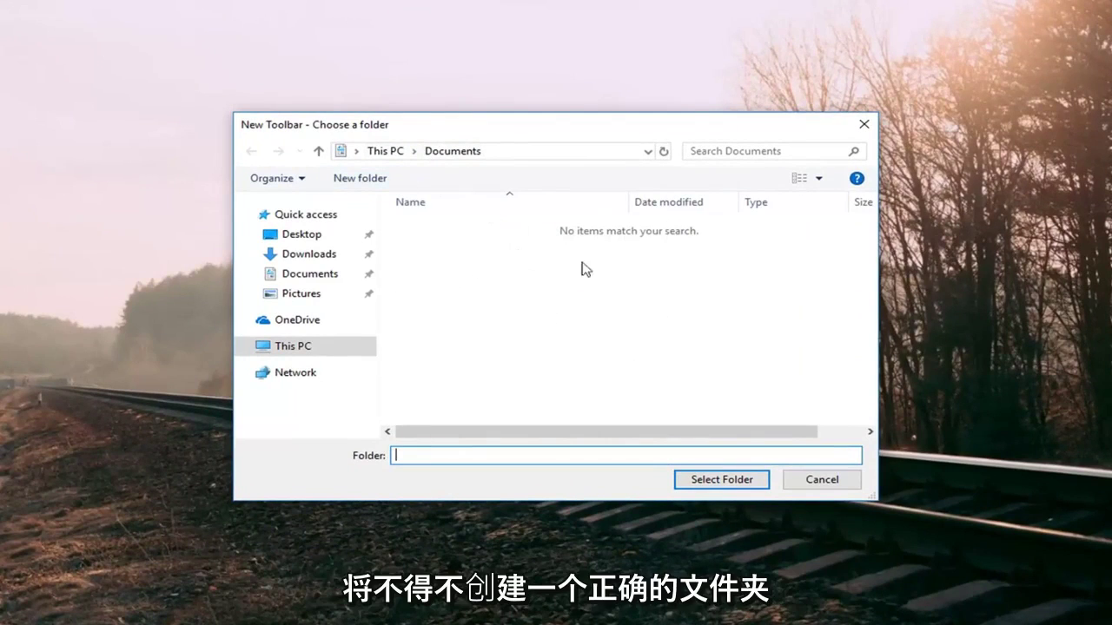
Create a new folder named 'Toolbar' in Documents and select it in the chooser
{"action": "right_click", "coordinate": [467, 254]}
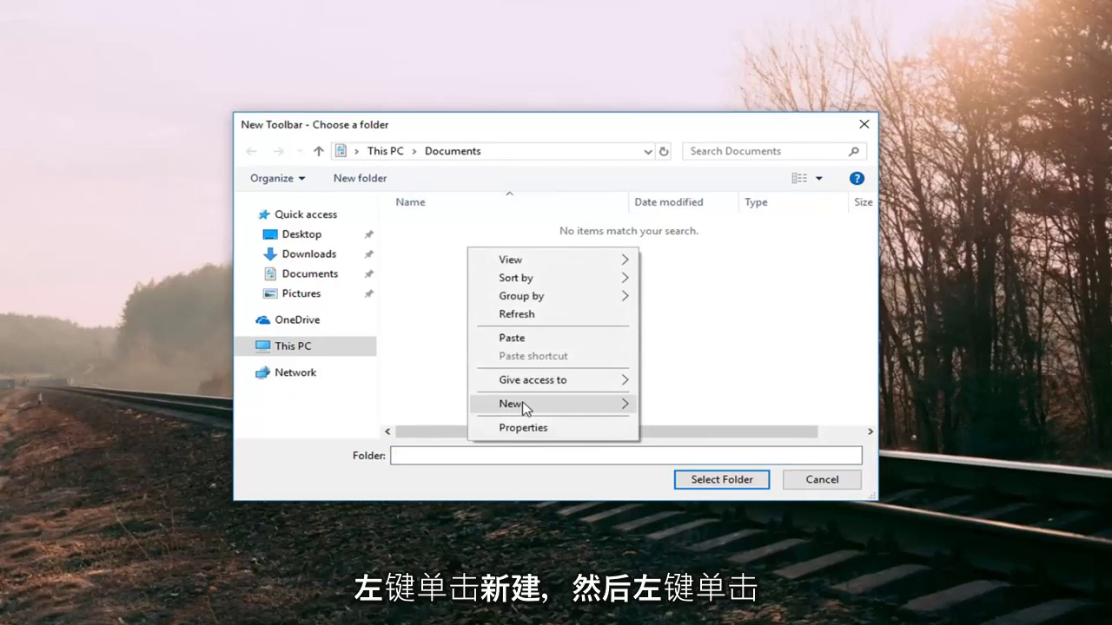
{"action": "left_click", "coordinate": [616, 405]}
{"action": "left_click", "coordinate": [681, 403]}
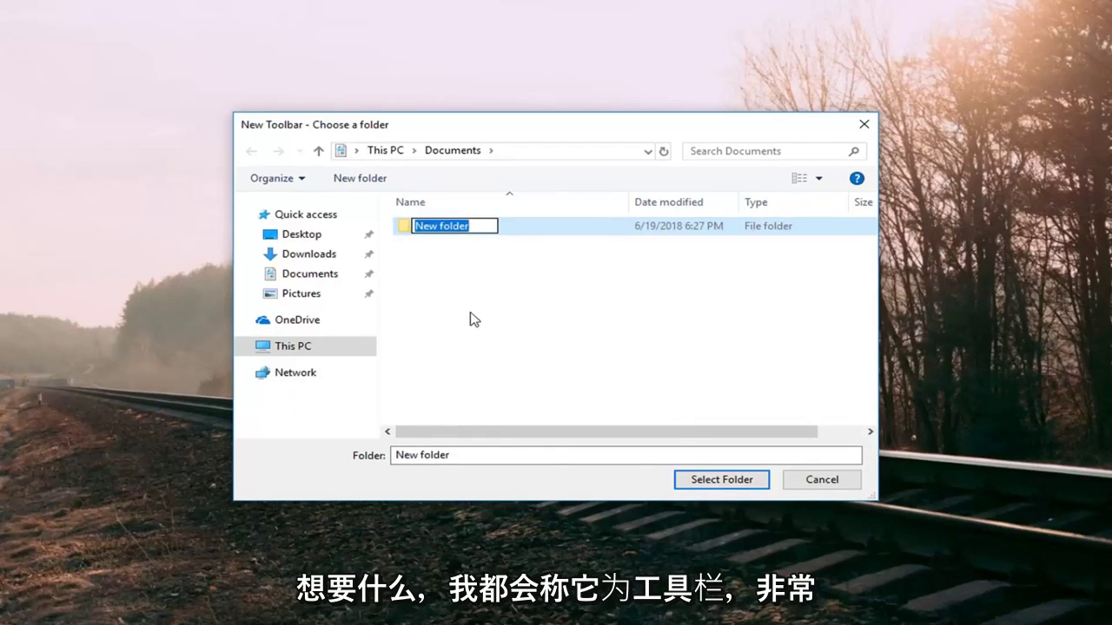
{"action": "type", "text": "Toolba"}
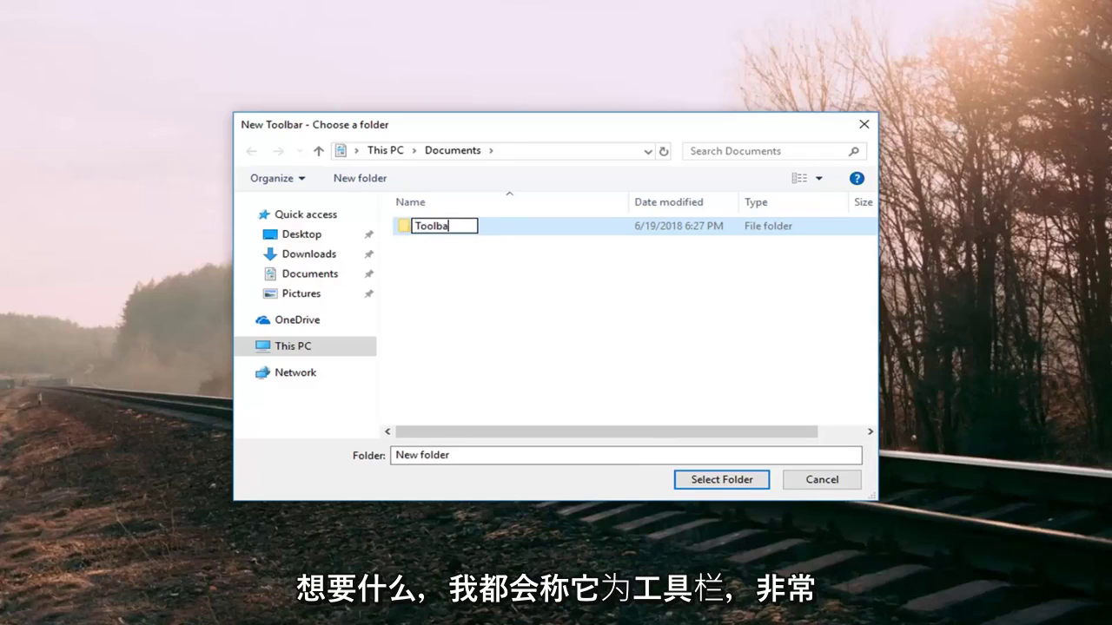
{"action": "type", "text": "r"}
{"action": "key", "text": "Return"}
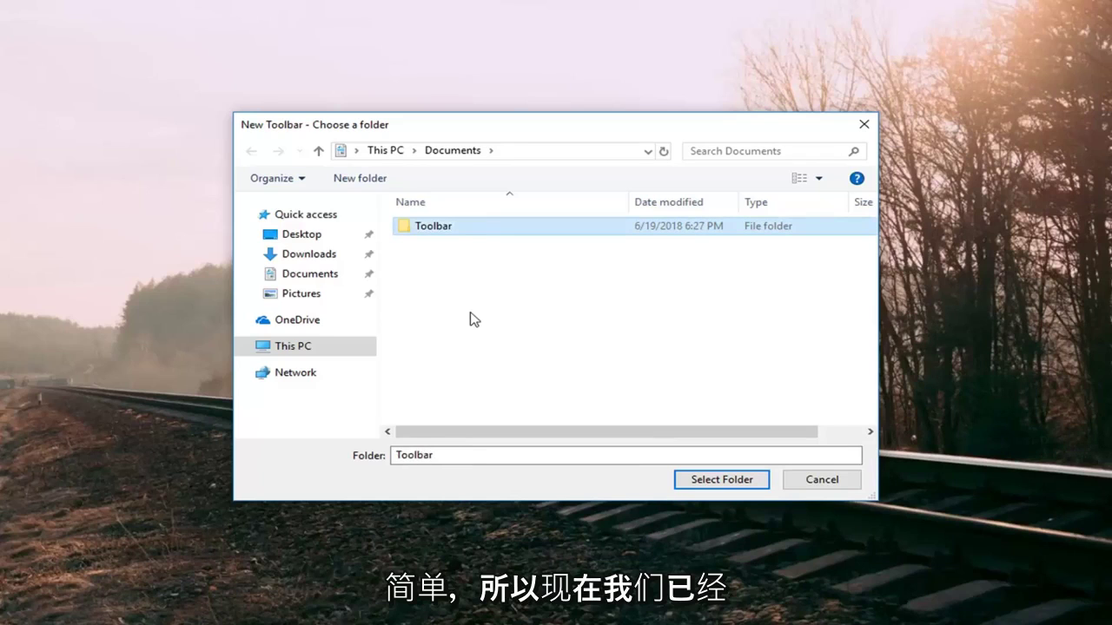
{"action": "left_click", "coordinate": [425, 228]}
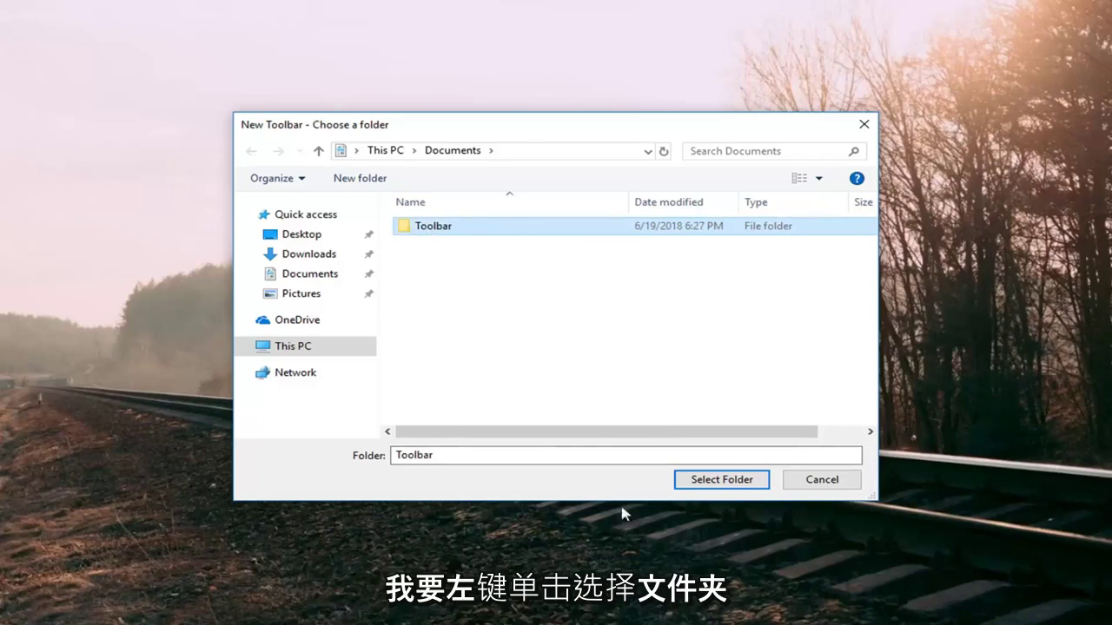
{"action": "left_click", "coordinate": [704, 484]}
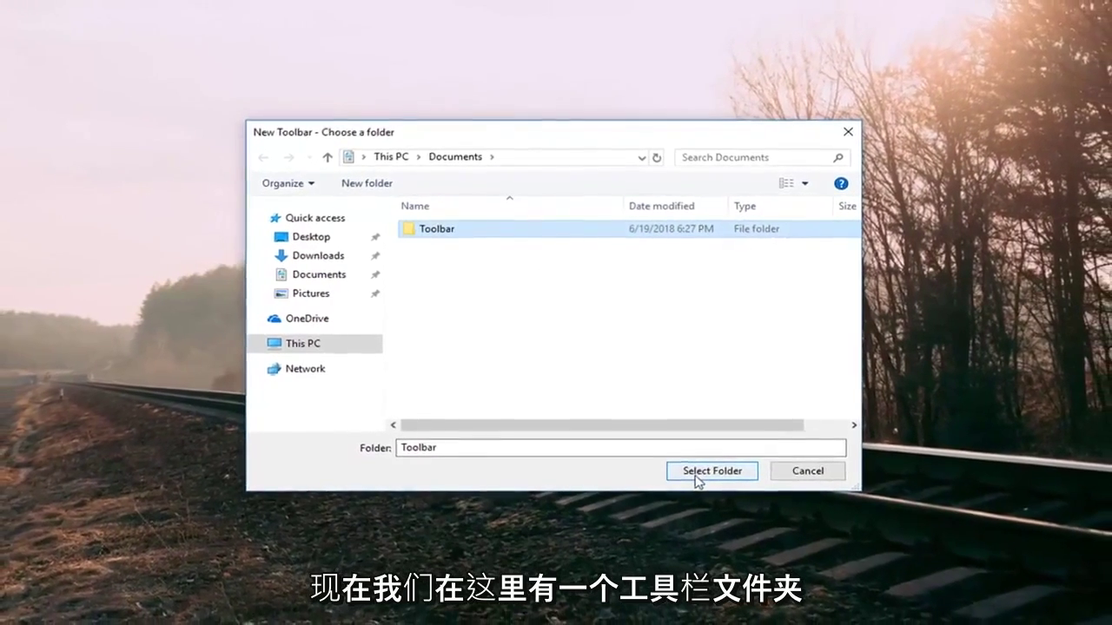
Add Toolbar as a taskbar toolbar, then open its folder in File Explorer snapped to the right half
{"action": "left_click", "coordinate": [692, 469]}
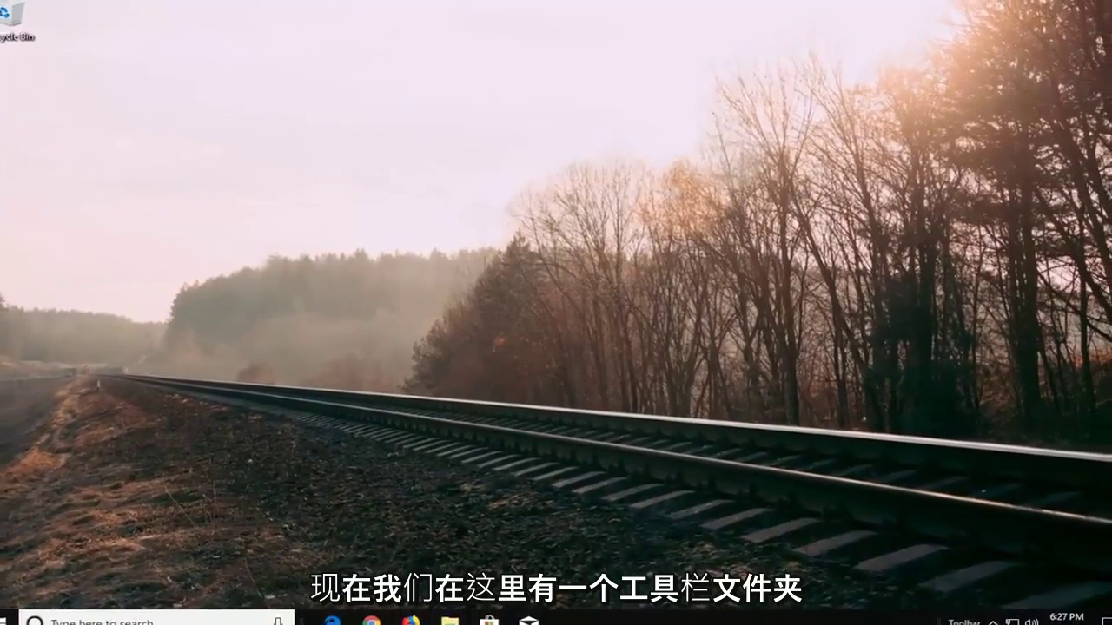
{"action": "right_click", "coordinate": [949, 614]}
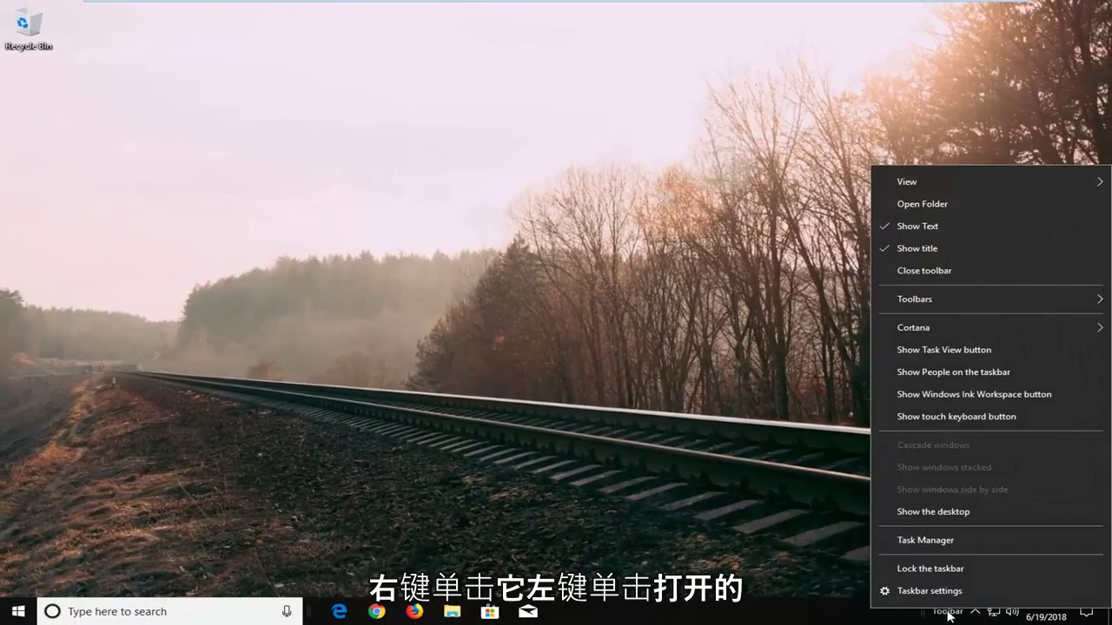
{"action": "left_click", "coordinate": [916, 203]}
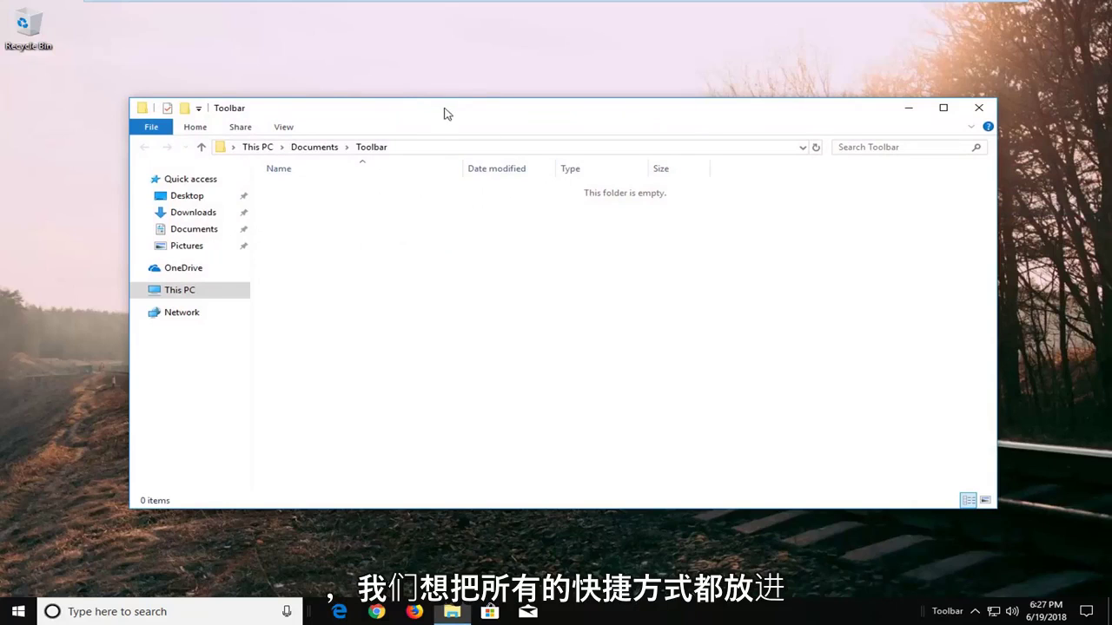
{"action": "left_click_drag", "start_coordinate": [419, 115], "coordinate": [1111, 133]}
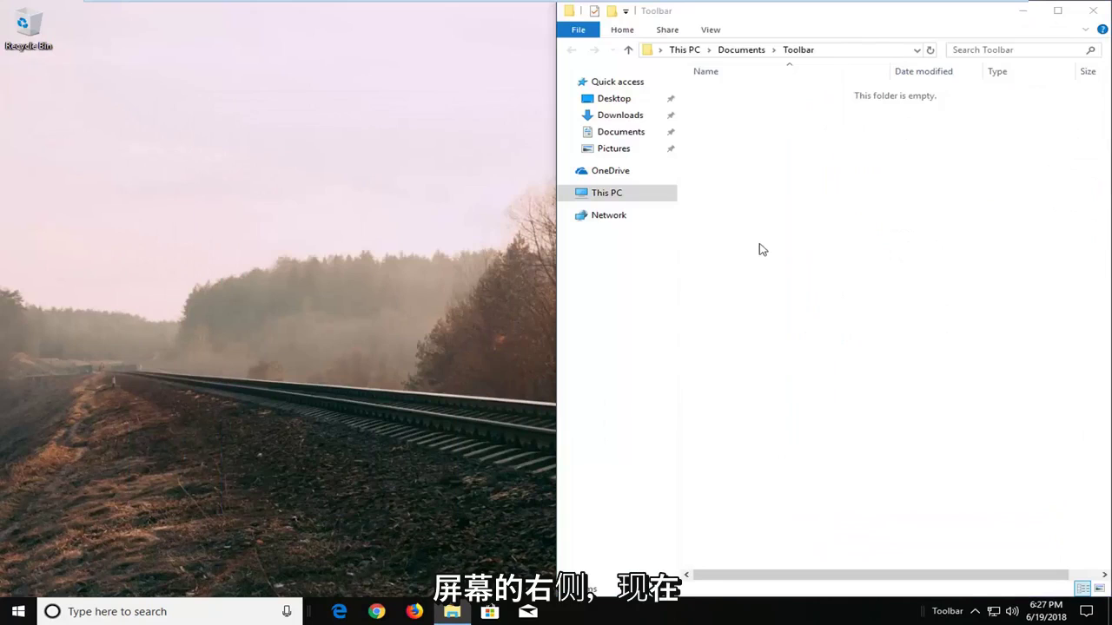
Search 'chrome' in Start and open the Google Chrome shortcut's file location
{"action": "left_click", "coordinate": [15, 613]}
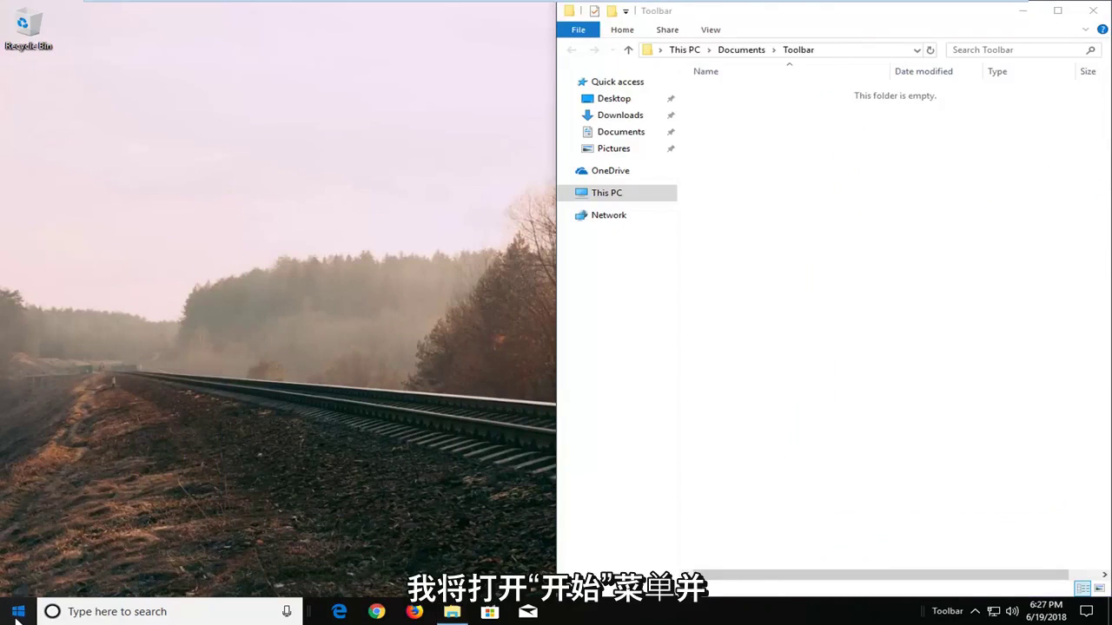
{"action": "type", "text": "chr"}
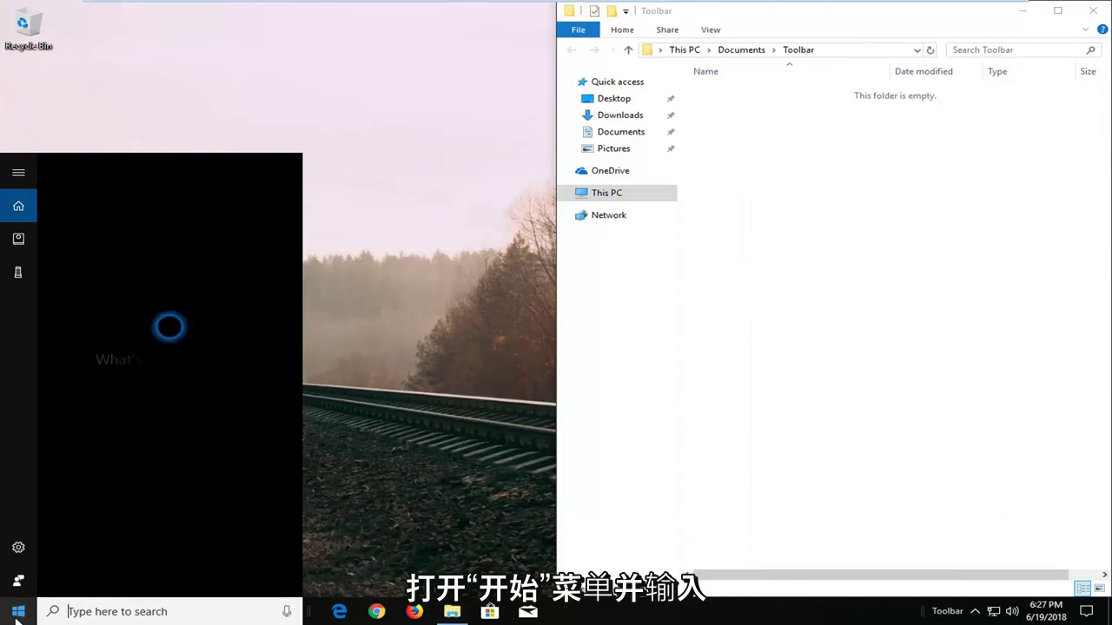
{"action": "type", "text": "chrome"}
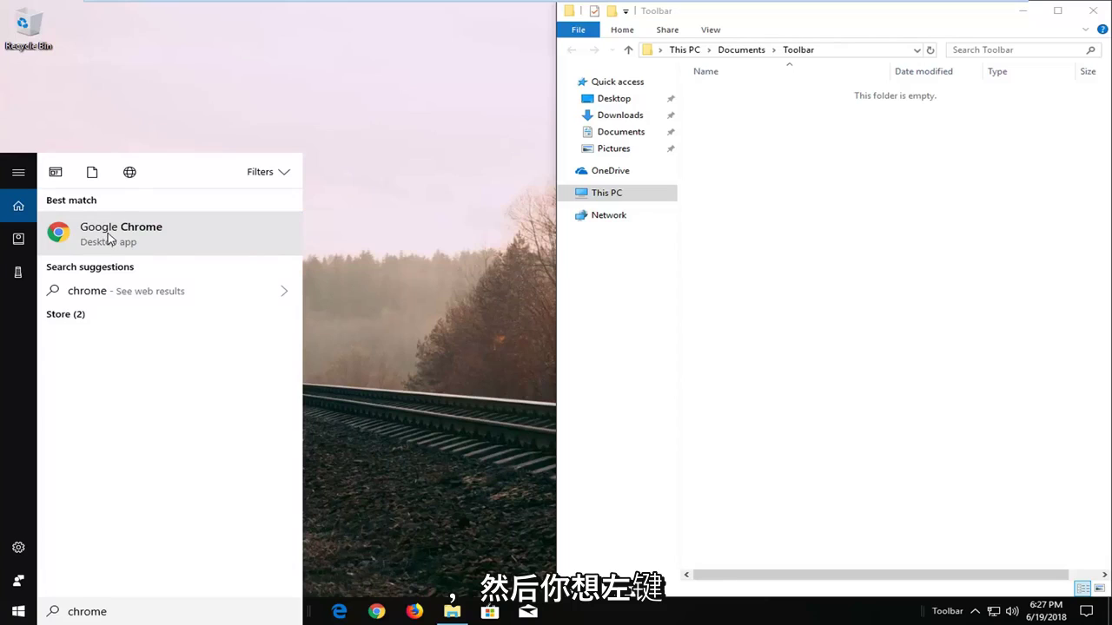
{"action": "right_click", "coordinate": [108, 239]}
{"action": "left_click", "coordinate": [165, 270]}
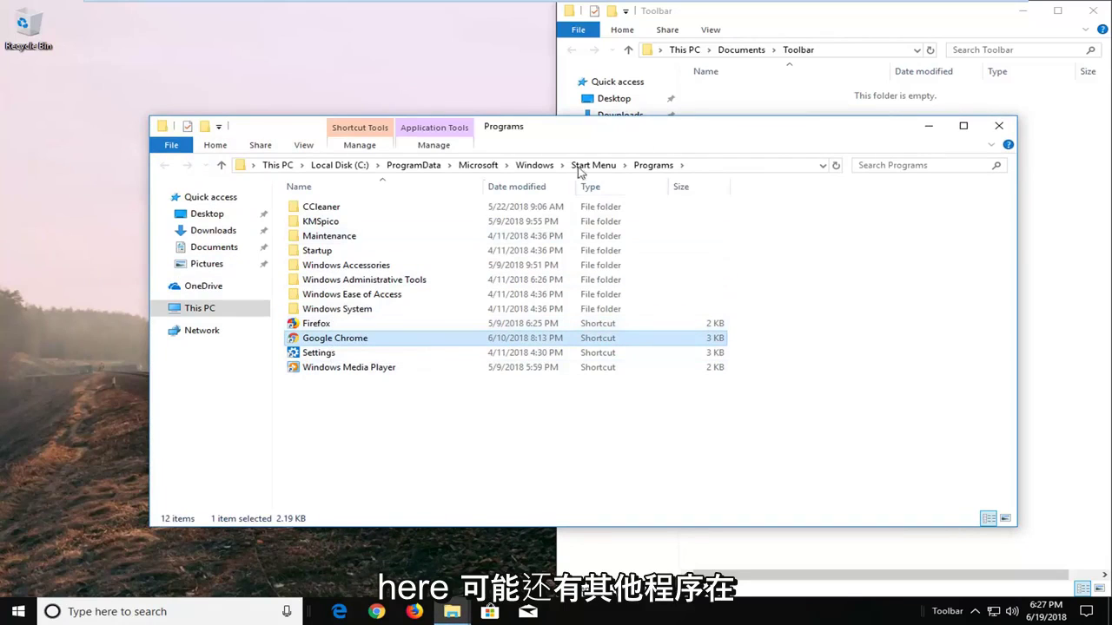
Select the Firefox, Google Chrome, Settings and Windows Media Player shortcuts for copying
{"action": "left_click", "coordinate": [314, 324]}
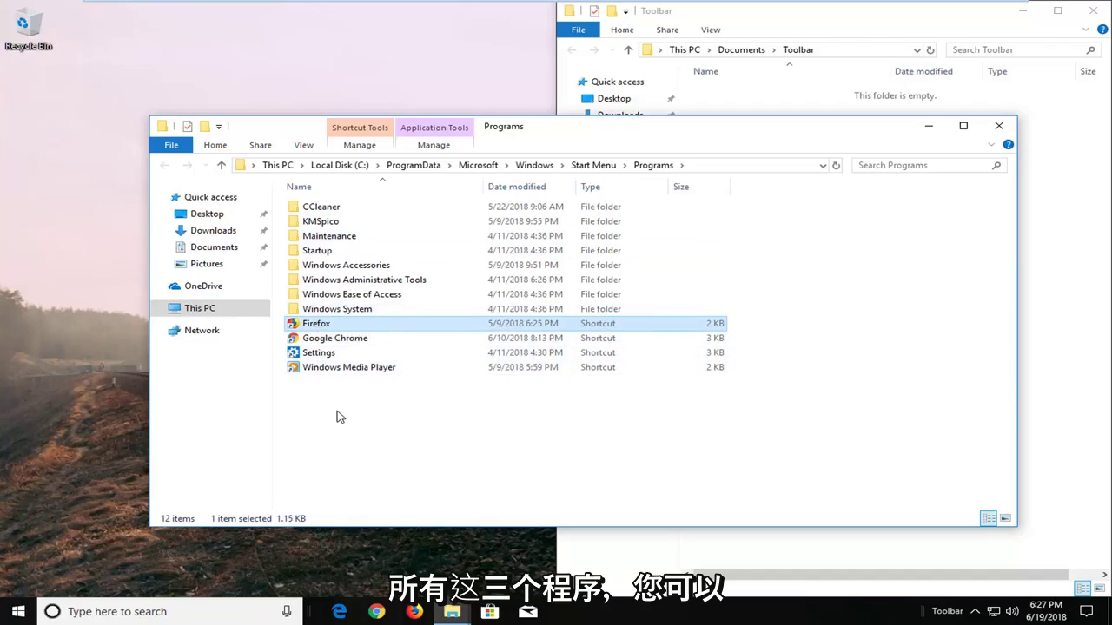
{"action": "left_click_drag", "start_coordinate": [331, 414], "coordinate": [299, 323]}
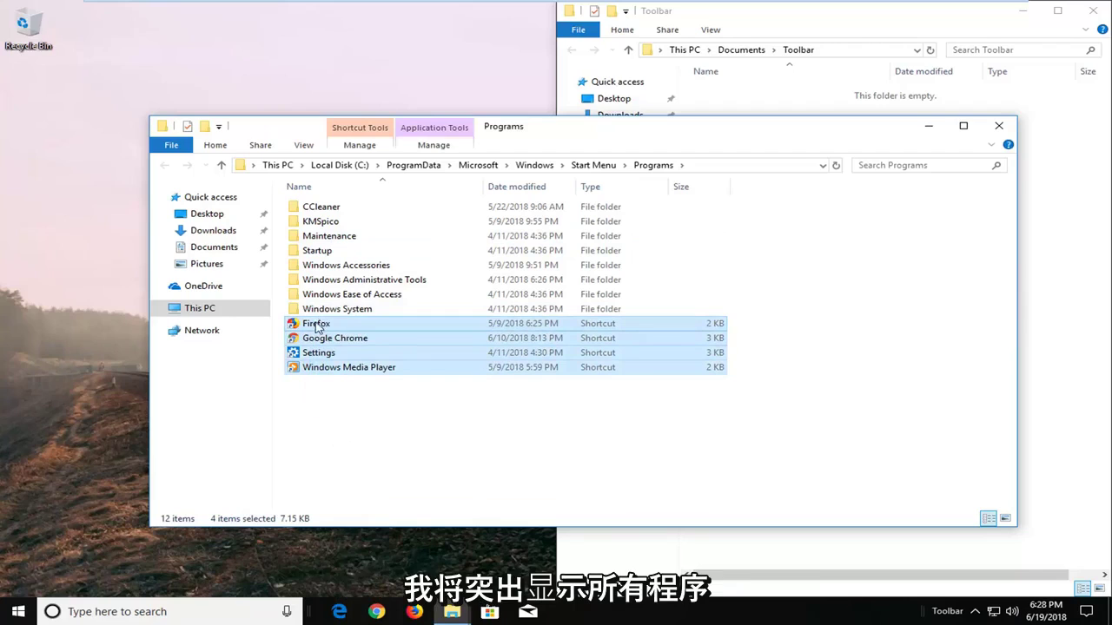
{"action": "right_click", "coordinate": [314, 328]}
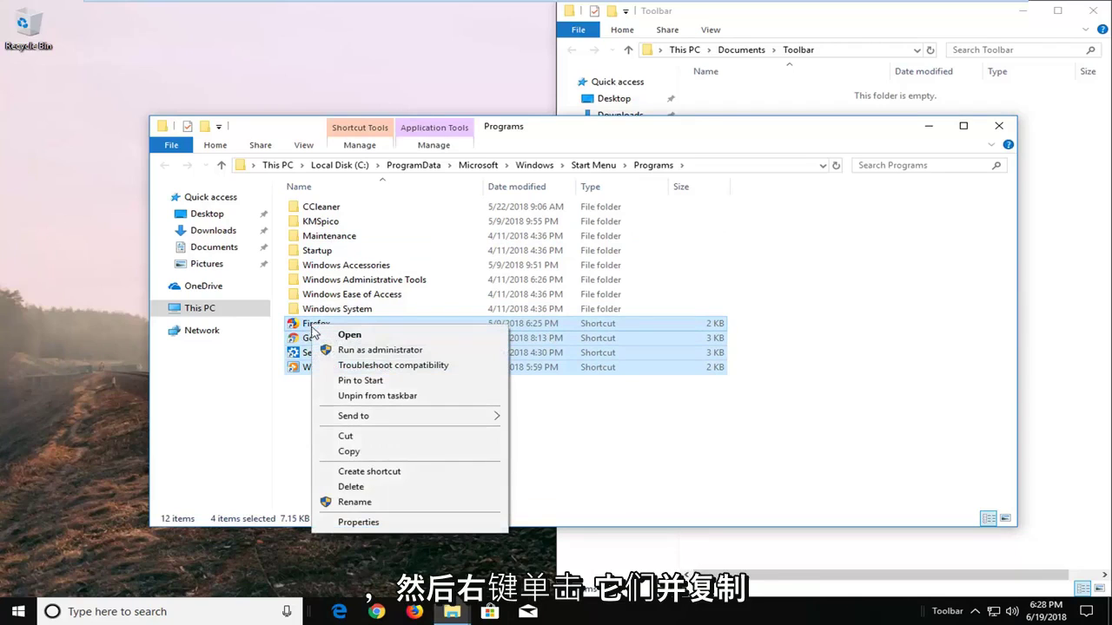
Copy the four shortcuts, paste them into the empty Toolbar folder, and close that window
{"action": "left_click", "coordinate": [348, 453]}
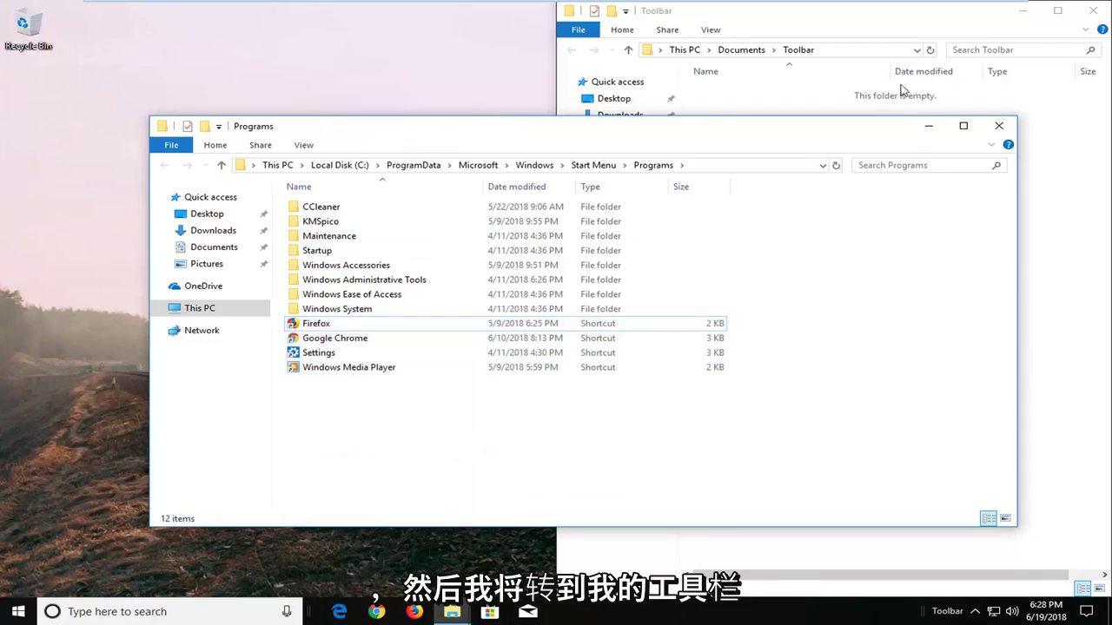
{"action": "left_click", "coordinate": [927, 126]}
{"action": "left_click_drag", "start_coordinate": [952, 26], "coordinate": [836, 75]}
{"action": "right_click", "coordinate": [408, 201]}
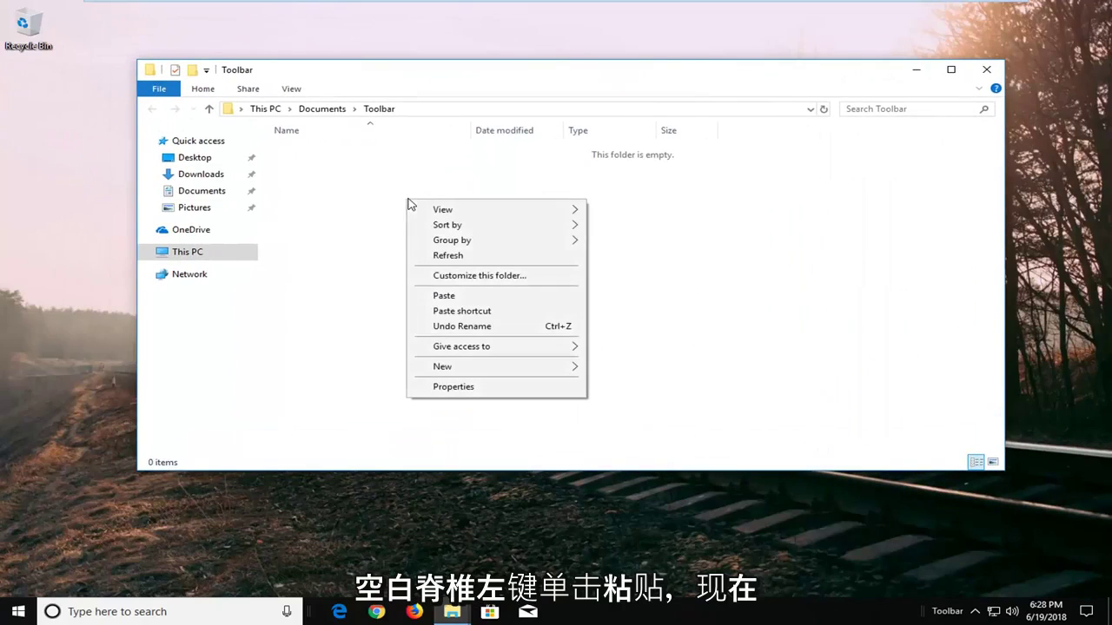
{"action": "left_click", "coordinate": [447, 295]}
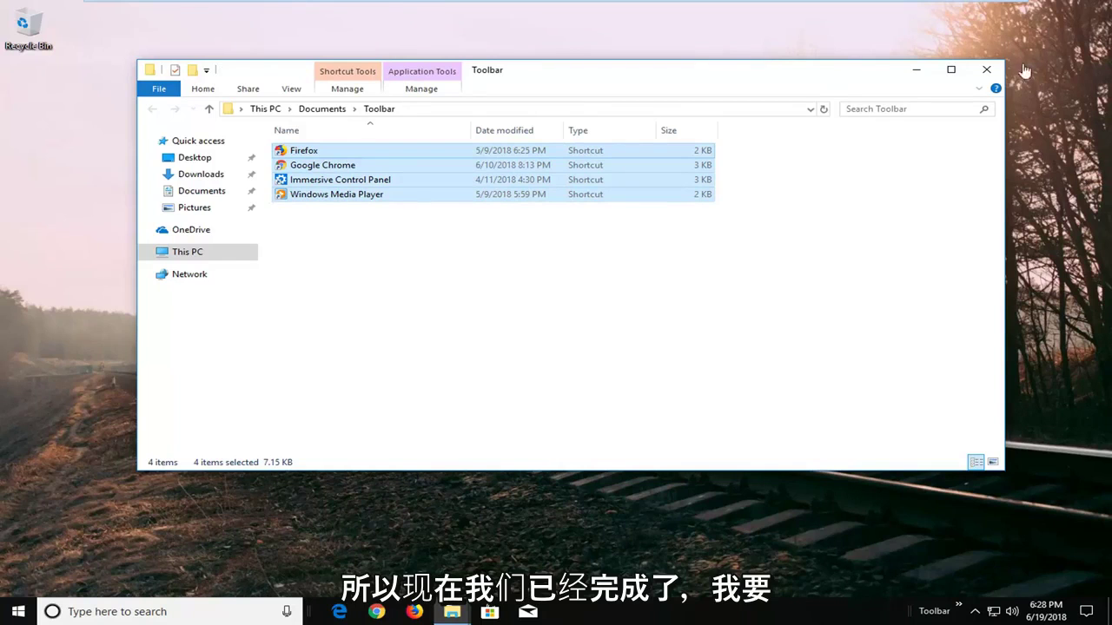
{"action": "left_click", "coordinate": [988, 69]}
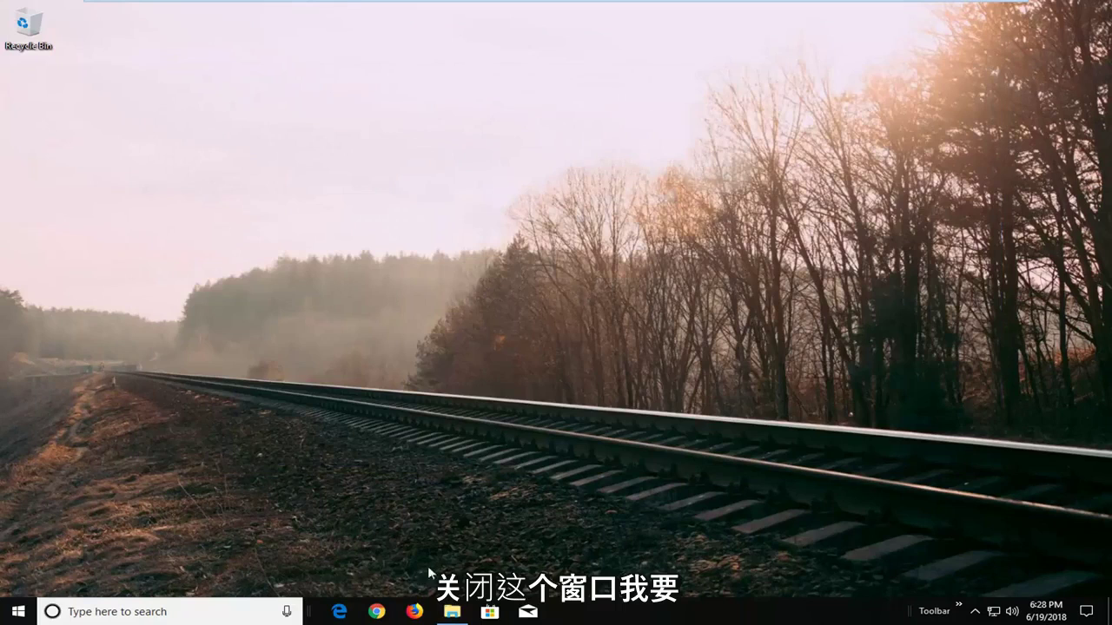
Unpin Edge, Firefox and Chrome from the taskbar
{"action": "right_click", "coordinate": [339, 611]}
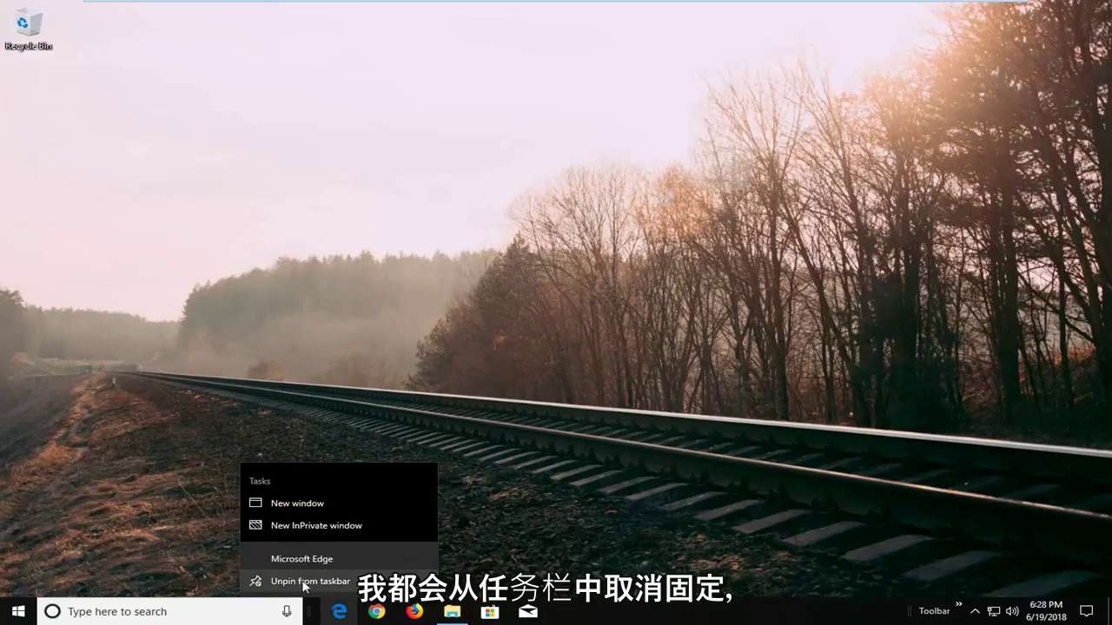
{"action": "left_click", "coordinate": [323, 582]}
{"action": "right_click", "coordinate": [376, 611]}
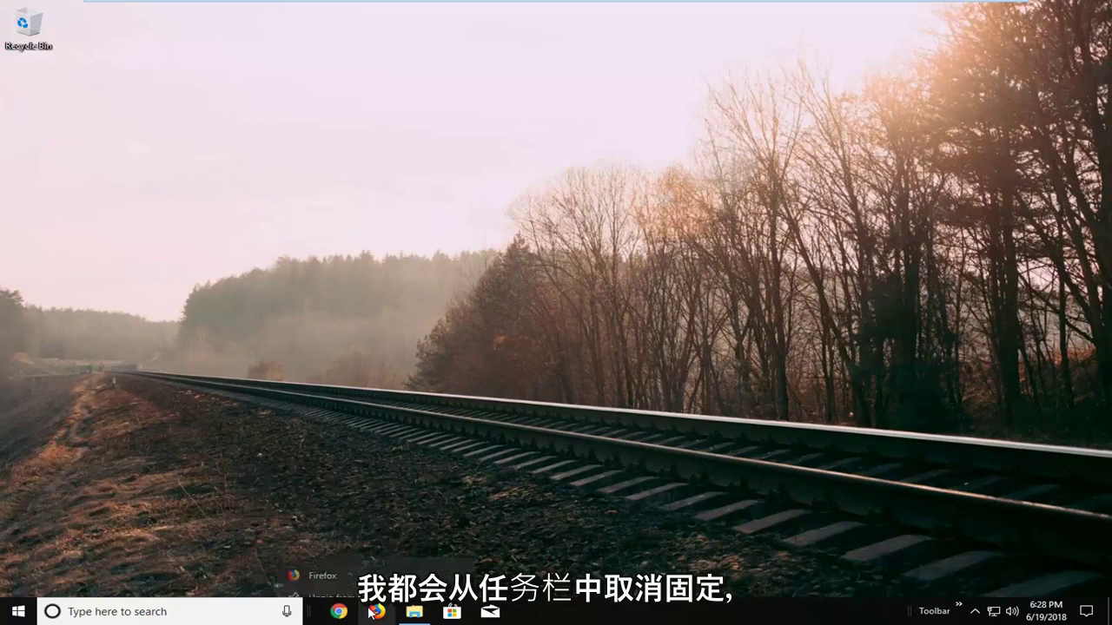
{"action": "left_click", "coordinate": [330, 581]}
{"action": "right_click", "coordinate": [339, 611]}
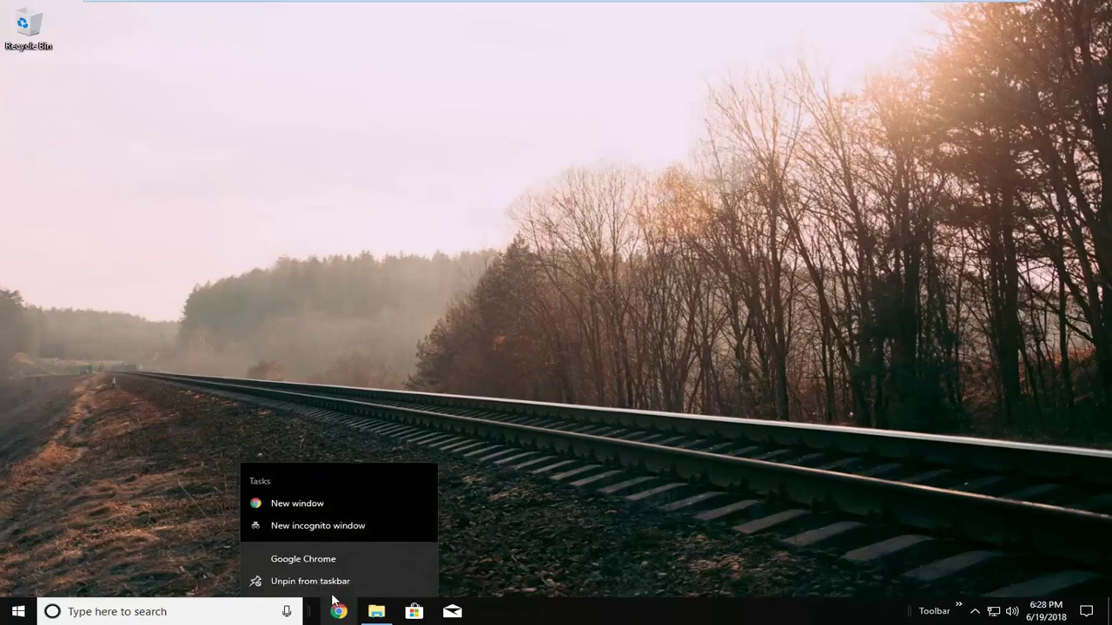
{"action": "left_click", "coordinate": [343, 582]}
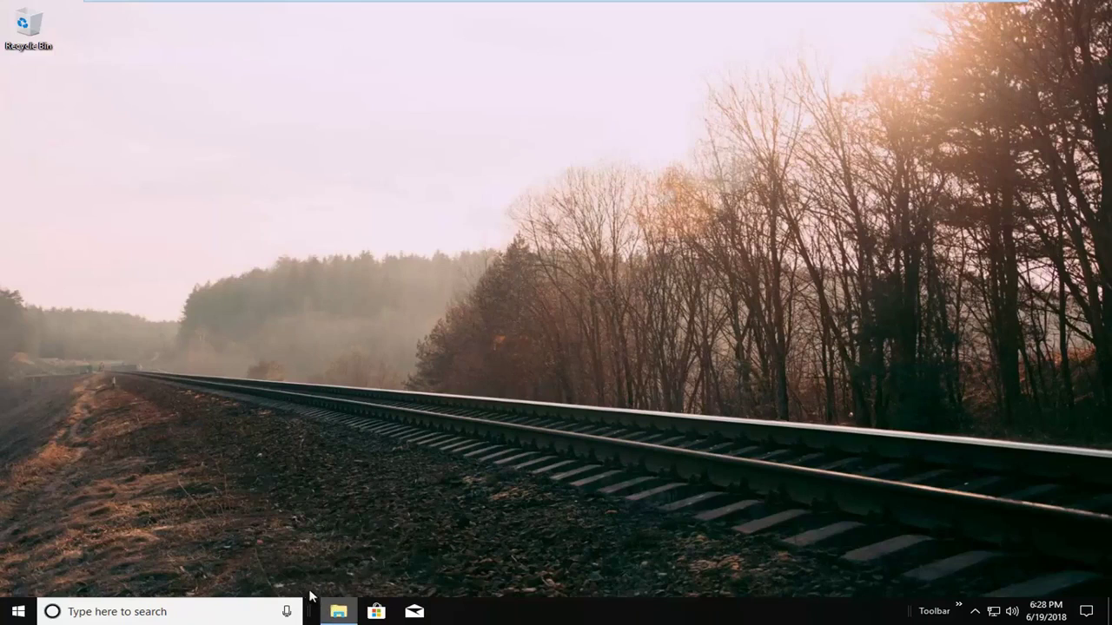
Unpin File Explorer, Store and Mail, then close the Programs folder window
{"action": "right_click", "coordinate": [339, 611]}
{"action": "left_click", "coordinate": [313, 558]}
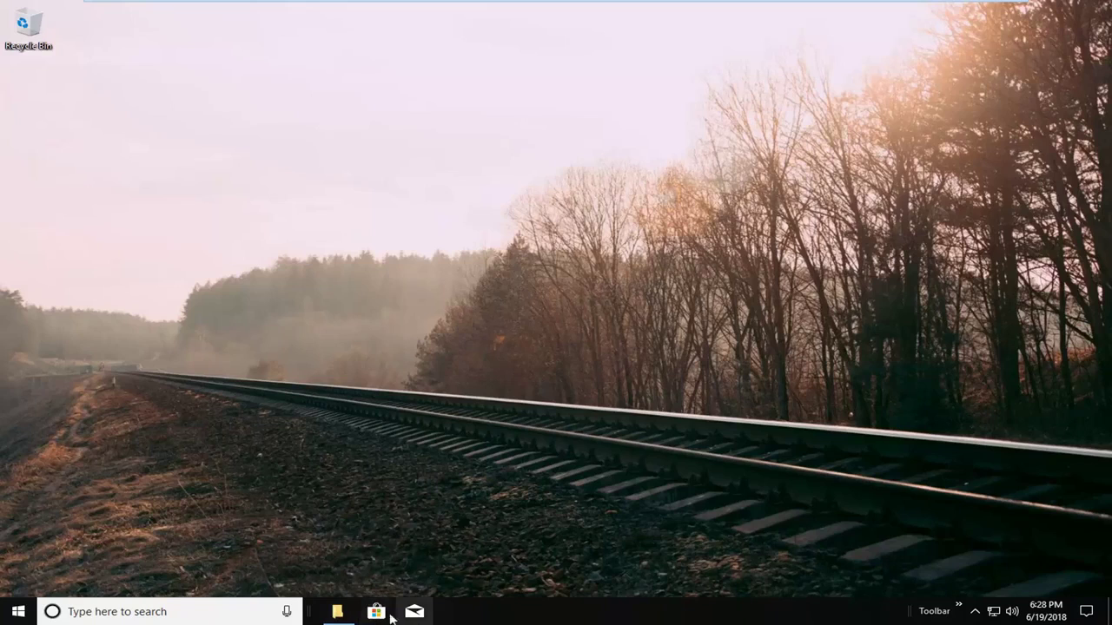
{"action": "right_click", "coordinate": [375, 608]}
{"action": "left_click", "coordinate": [393, 581]}
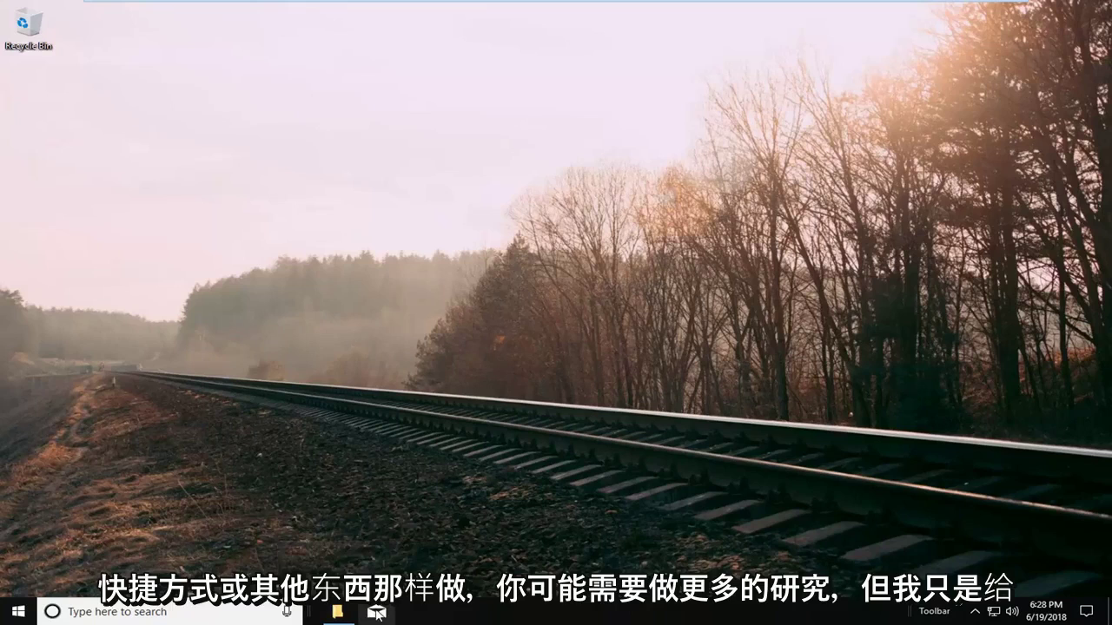
{"action": "right_click", "coordinate": [376, 613]}
{"action": "left_click", "coordinate": [373, 581]}
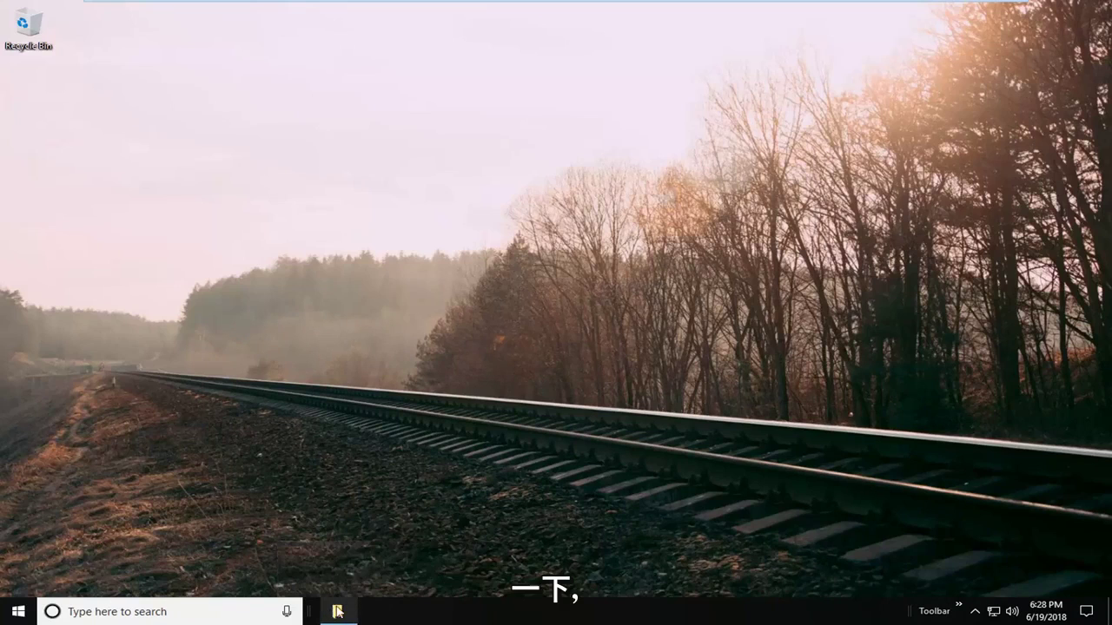
{"action": "left_click", "coordinate": [337, 611]}
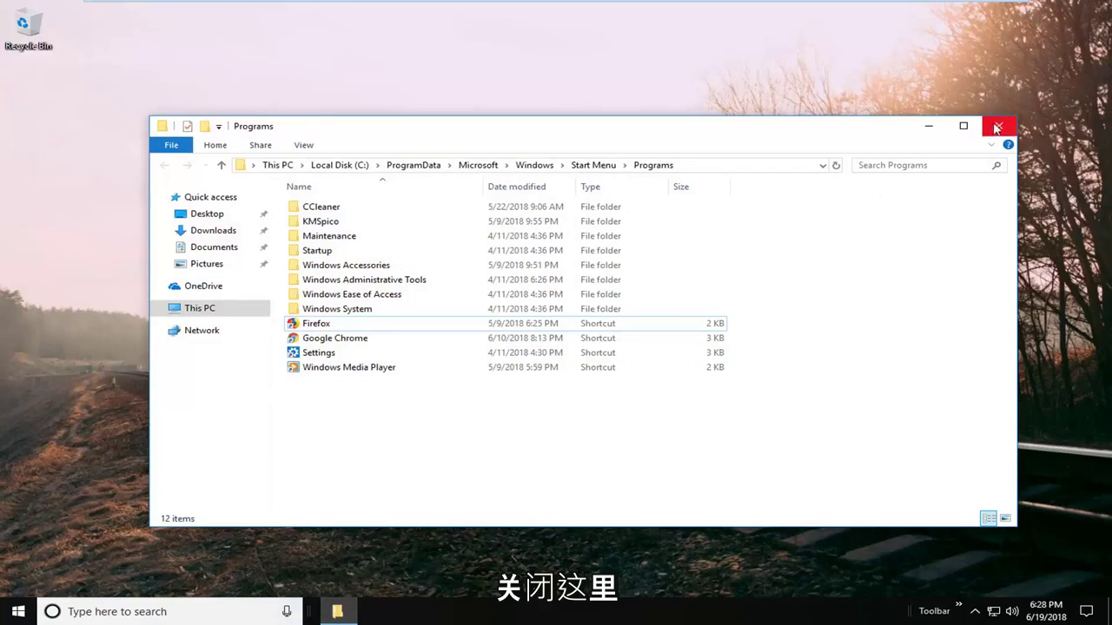
{"action": "left_click", "coordinate": [996, 127]}
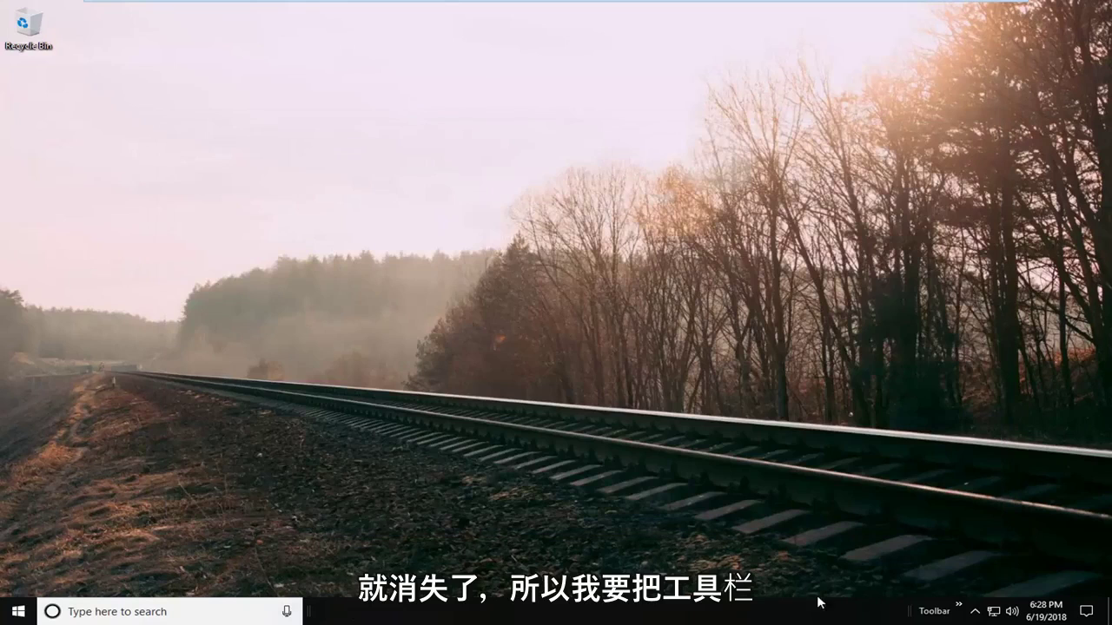
Drag the Toolbar toolbar's gripper toward the taskbar's middle to reveal its shortcuts
{"action": "left_click_drag", "start_coordinate": [937, 616], "coordinate": [447, 610]}
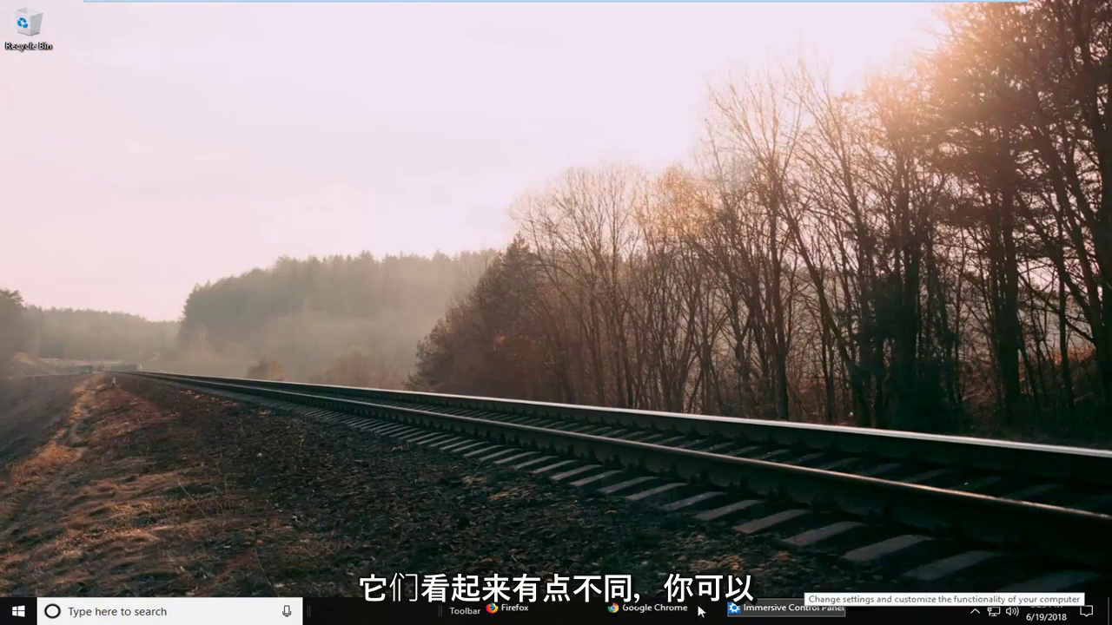
Turn off Show title and Show Text on the Toolbar toolbar, leaving icons only
{"action": "right_click", "coordinate": [460, 612]}
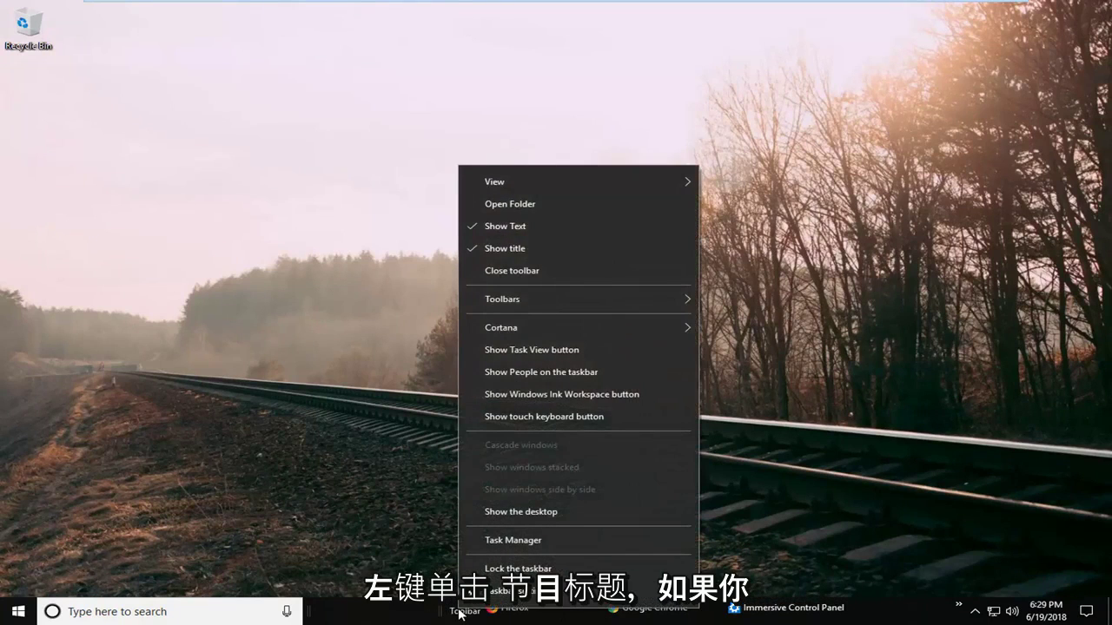
{"action": "left_click", "coordinate": [483, 248]}
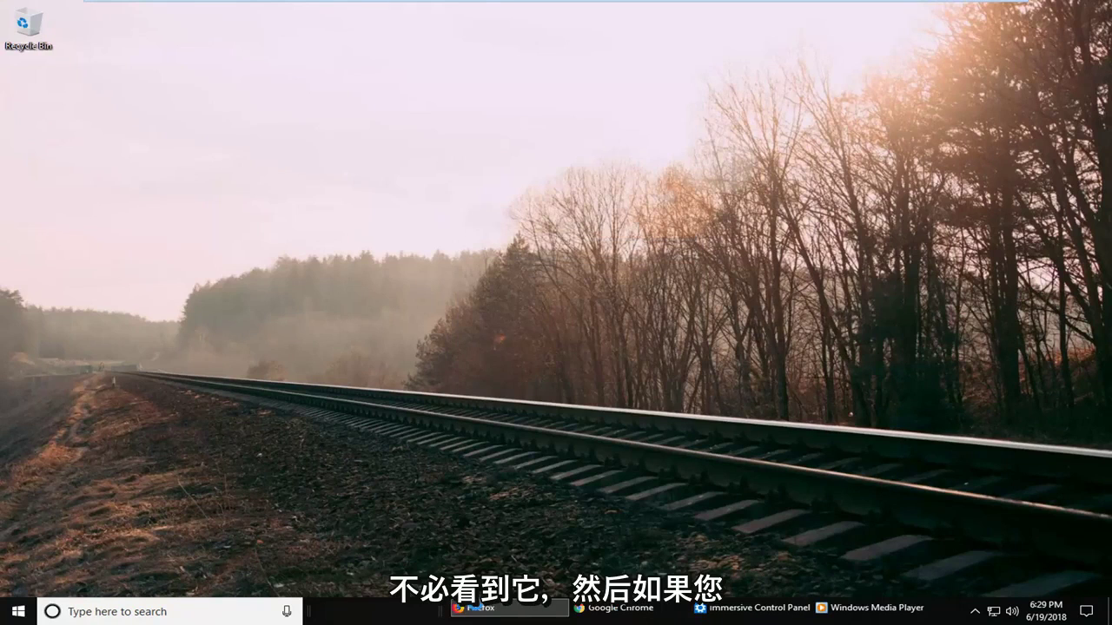
{"action": "right_click", "coordinate": [476, 611]}
{"action": "right_click", "coordinate": [437, 612]}
{"action": "left_click", "coordinate": [438, 615]}
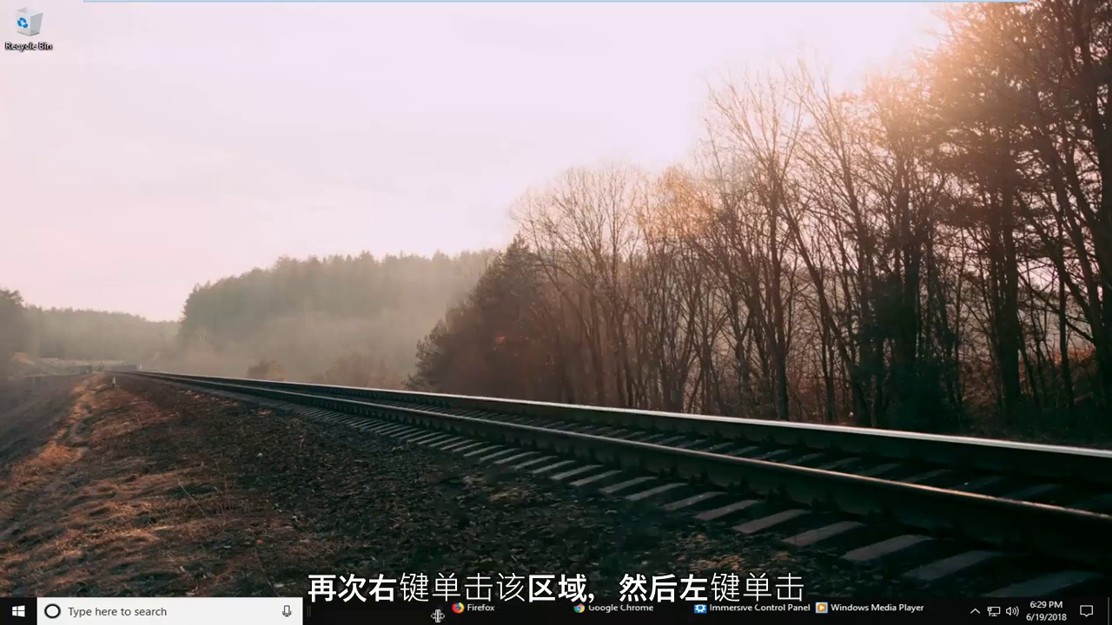
{"action": "right_click", "coordinate": [439, 615]}
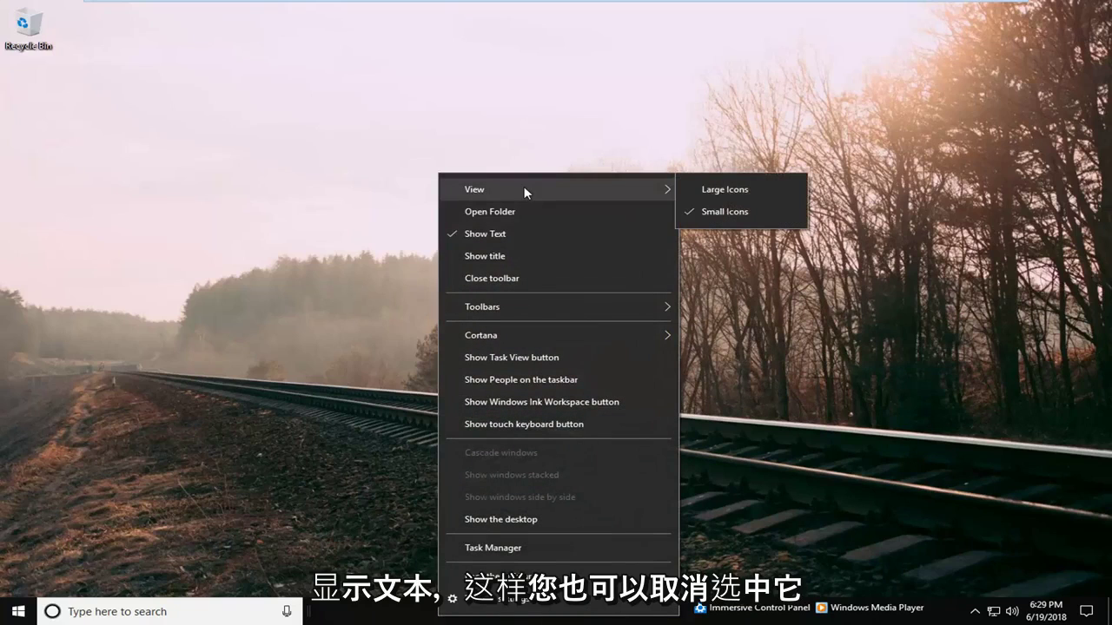
{"action": "left_click", "coordinate": [460, 234]}
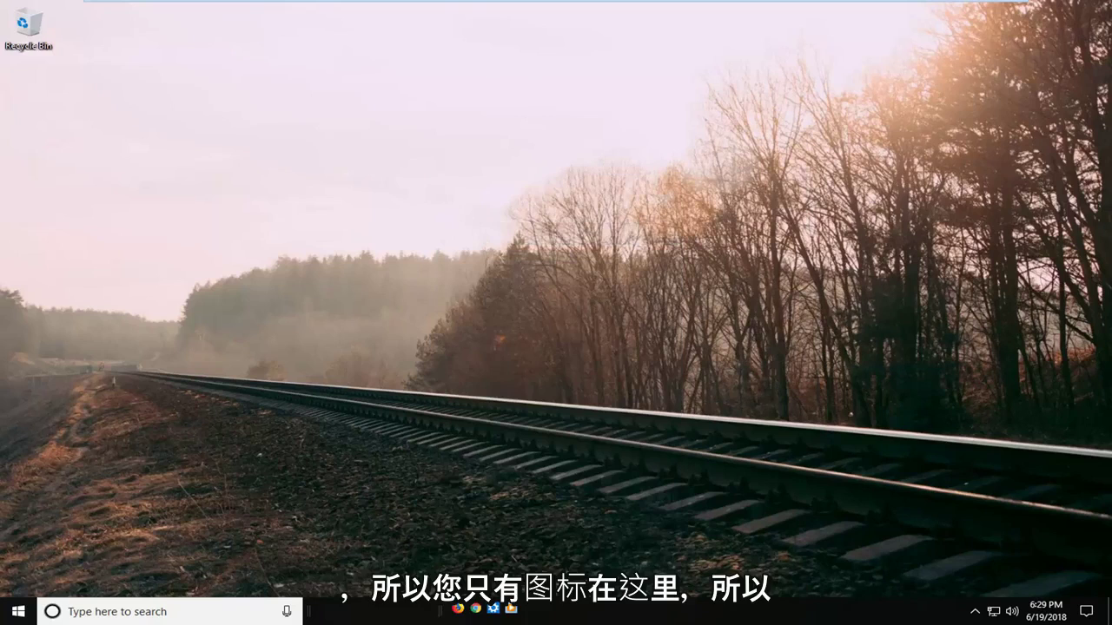
Switch the toolbar to View > Large Icons and drag it further left along the taskbar
{"action": "right_click", "coordinate": [441, 611]}
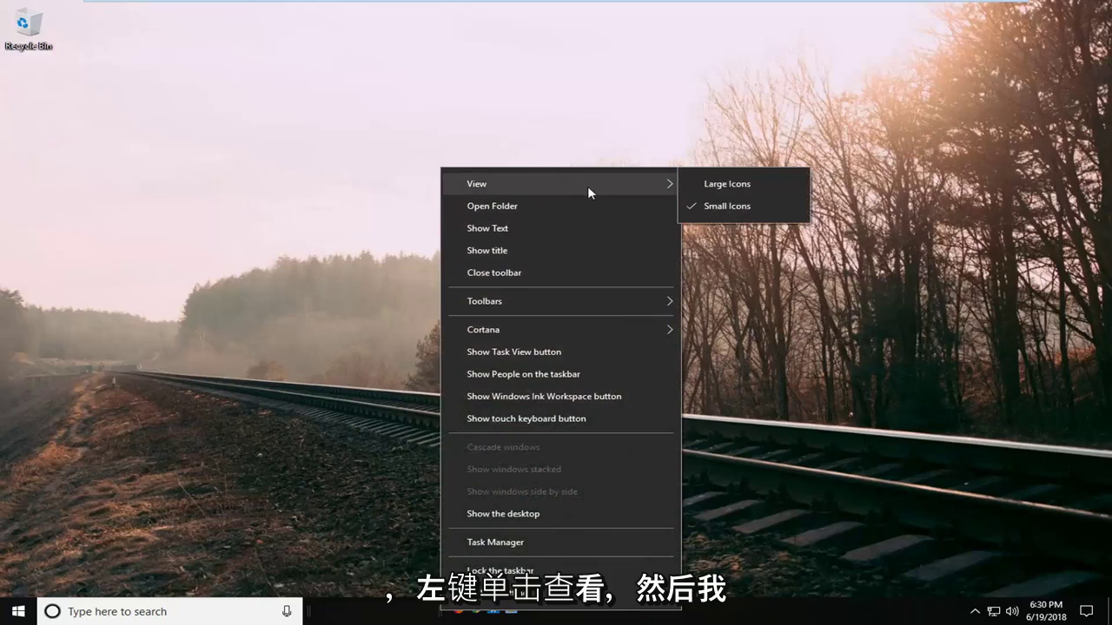
{"action": "left_click", "coordinate": [715, 184]}
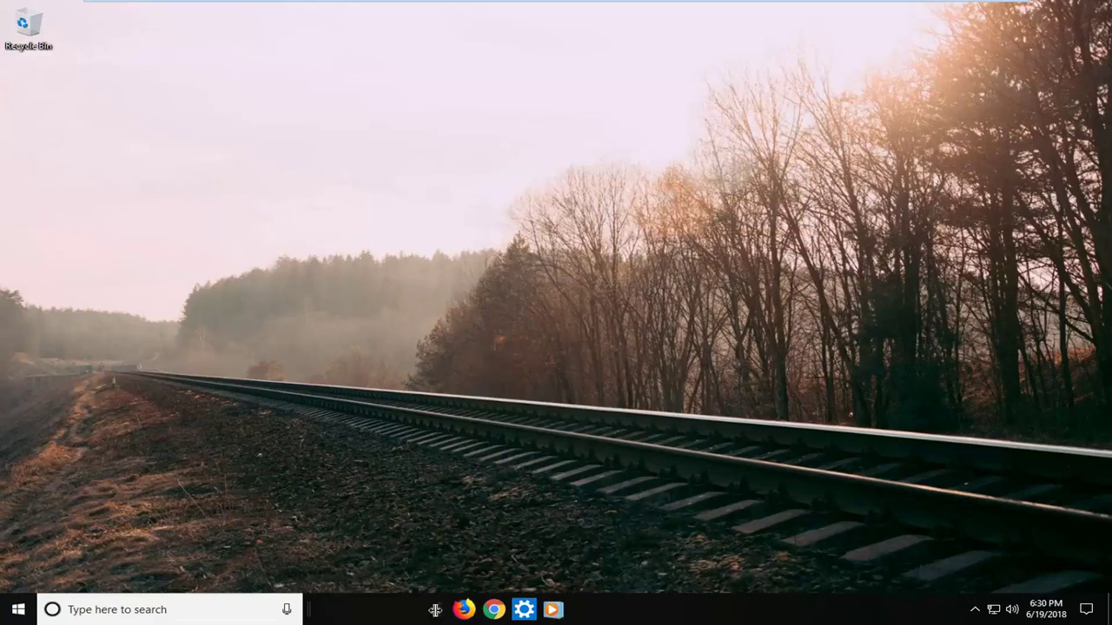
{"action": "left_click_drag", "start_coordinate": [435, 610], "coordinate": [312, 615]}
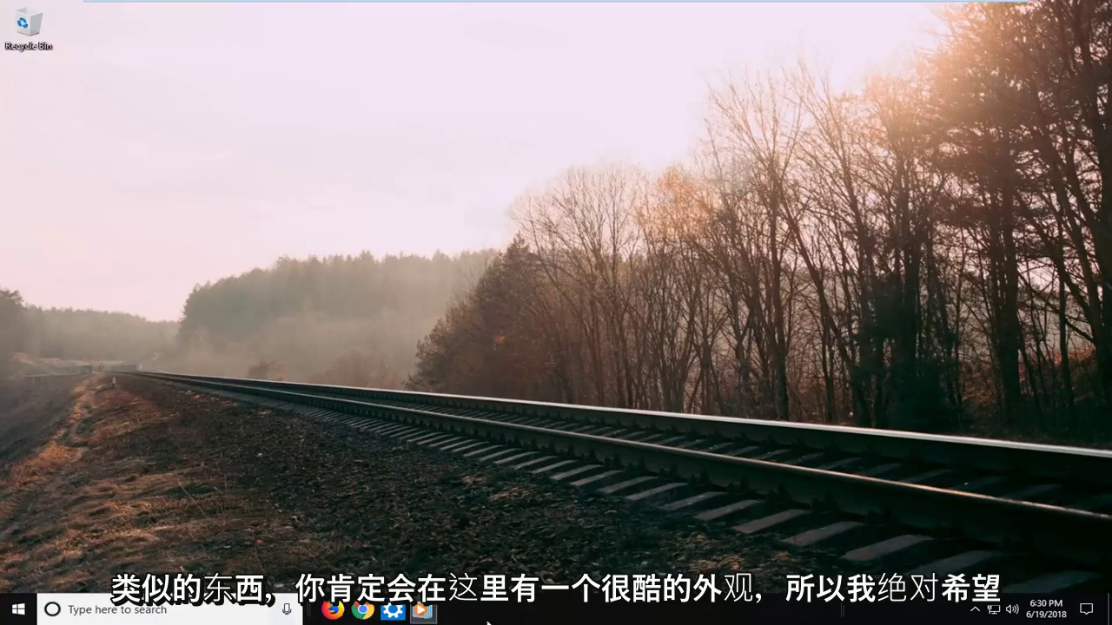